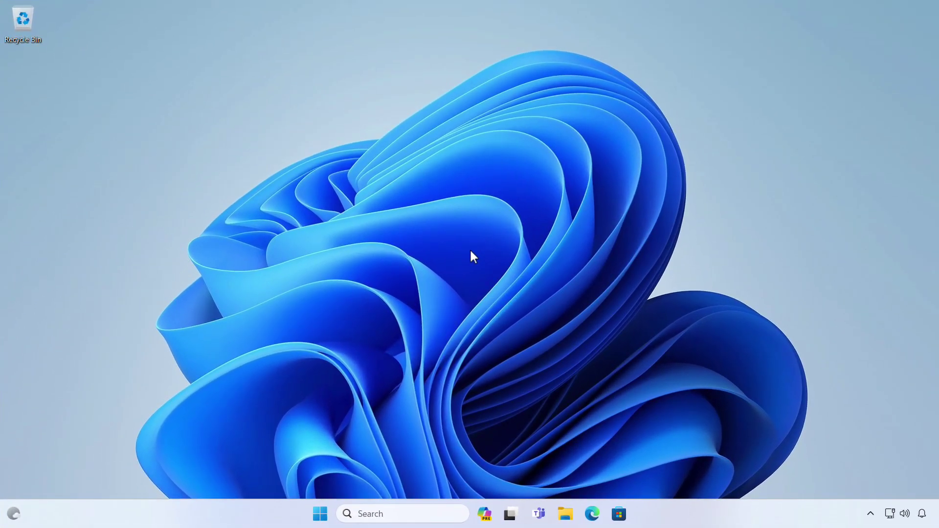
- Search Windows for 'gpedi' and launch the best-matching result
{"action": "left_click", "coordinate": [321, 513]}
{"action": "type", "text": "gpedit"}
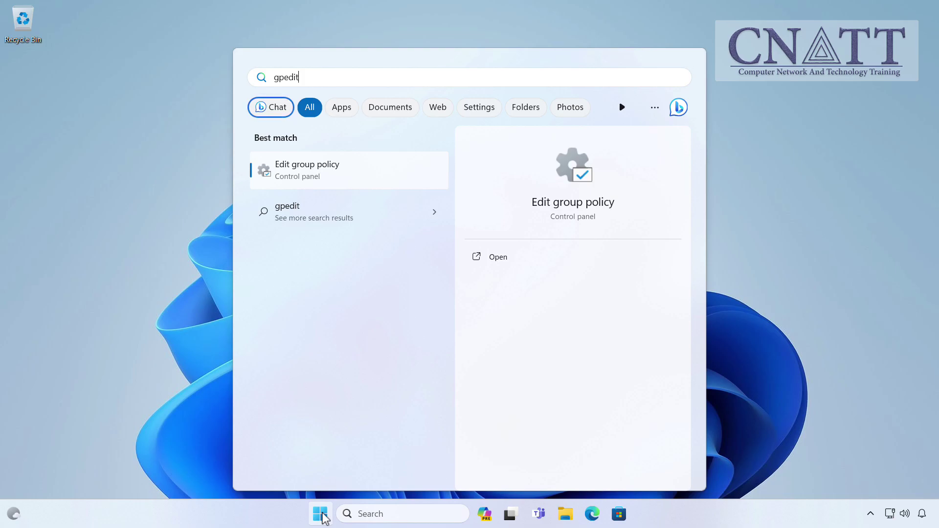
{"action": "key", "text": "Return"}
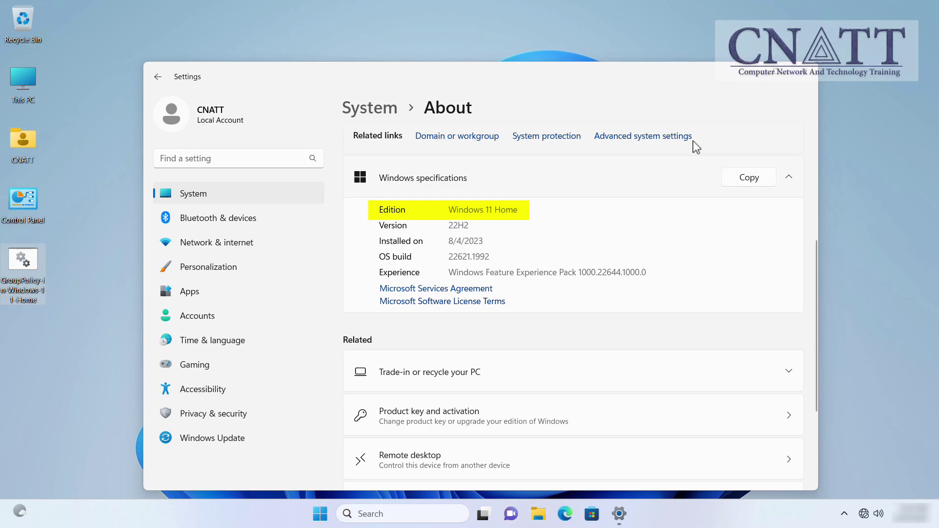
- Close Settings and review the GroupPolicy batch script in Notepad, then close it
{"action": "left_click", "coordinate": [805, 76]}
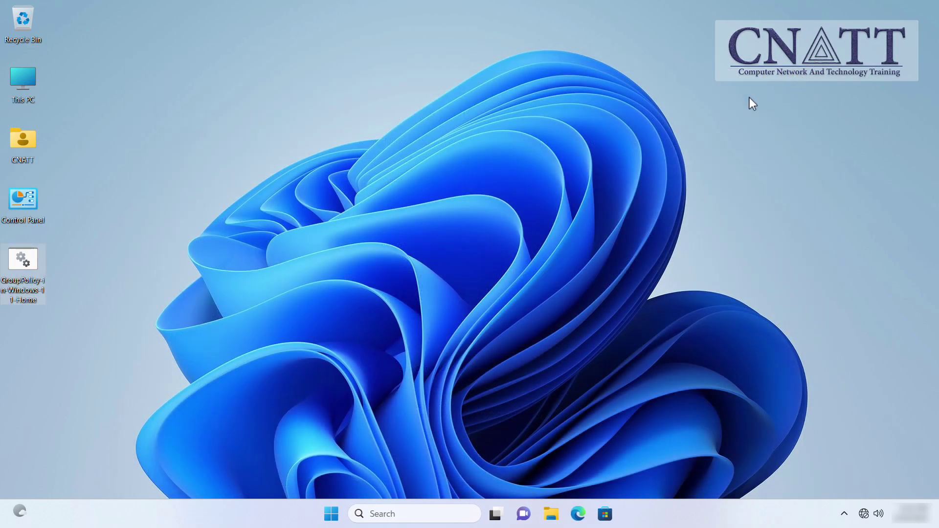
{"action": "right_click", "coordinate": [37, 276]}
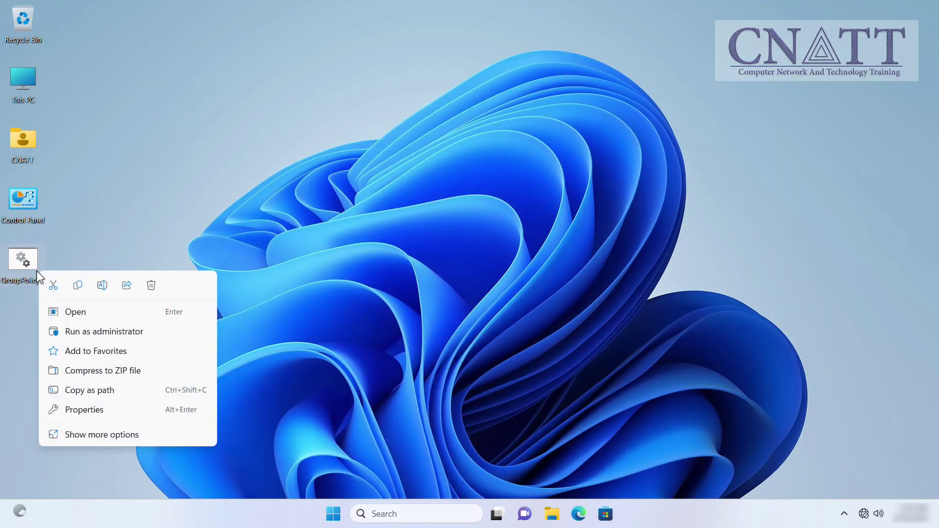
{"action": "left_click", "coordinate": [95, 435]}
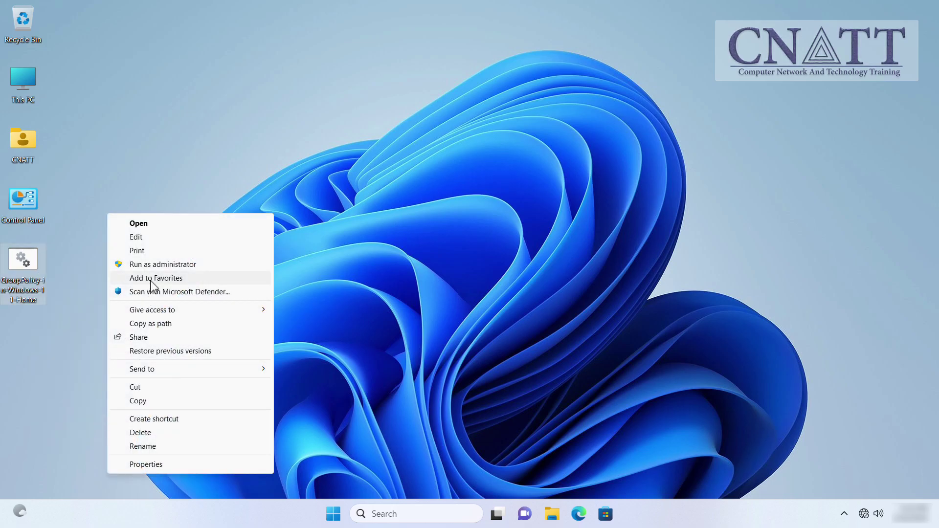
{"action": "left_click", "coordinate": [172, 239]}
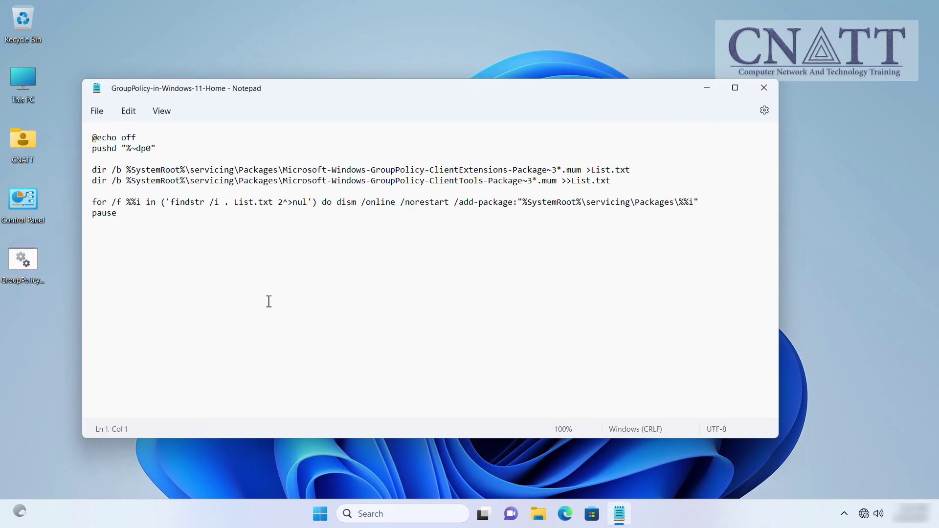
{"action": "left_click", "coordinate": [764, 87]}
- Run the GroupPolicy batch file as administrator, approving the UAC prompt
{"action": "right_click", "coordinate": [14, 286]}
{"action": "left_click", "coordinate": [86, 326]}
{"action": "left_click", "coordinate": [382, 362]}
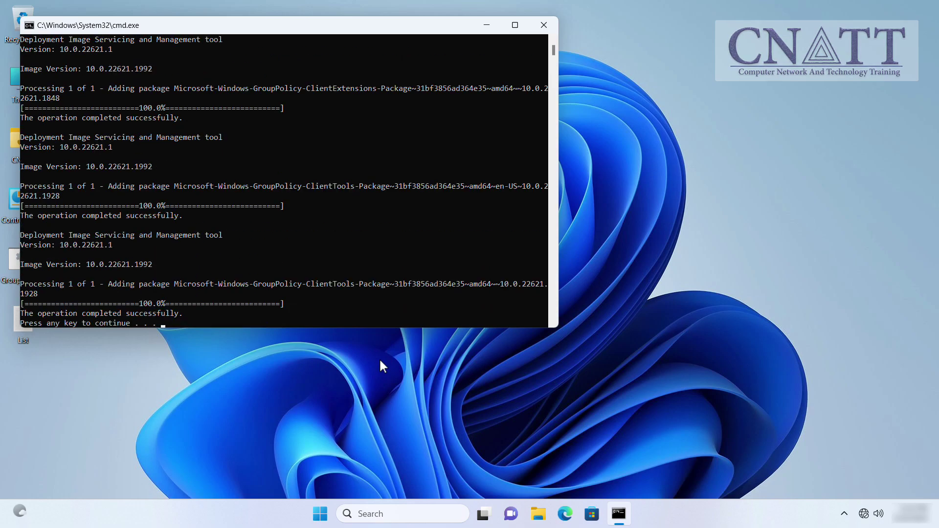
- Dismiss the finished script window and launch gpedit.msc from search
{"action": "key", "text": "Return"}
{"action": "left_click", "coordinate": [334, 514]}
{"action": "type", "text": "gp"}
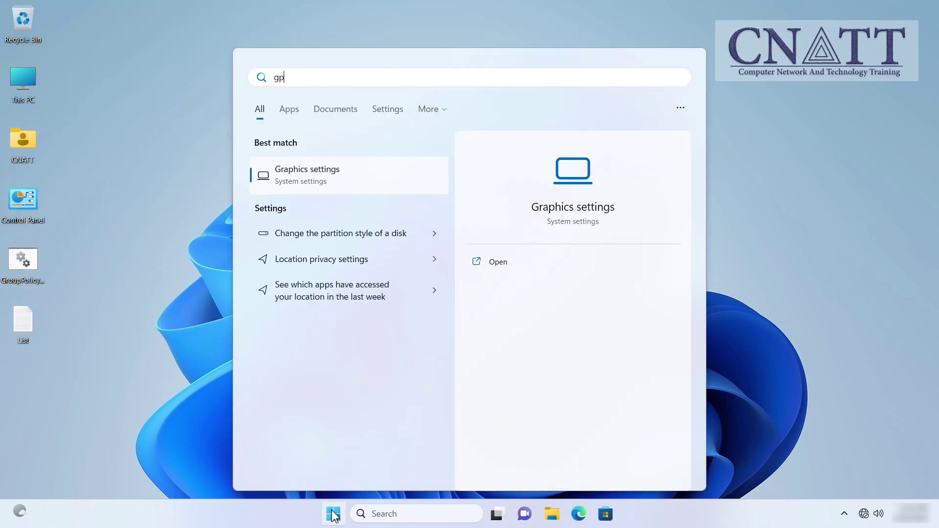
{"action": "type", "text": "edit.msc"}
{"action": "key", "text": "Return"}
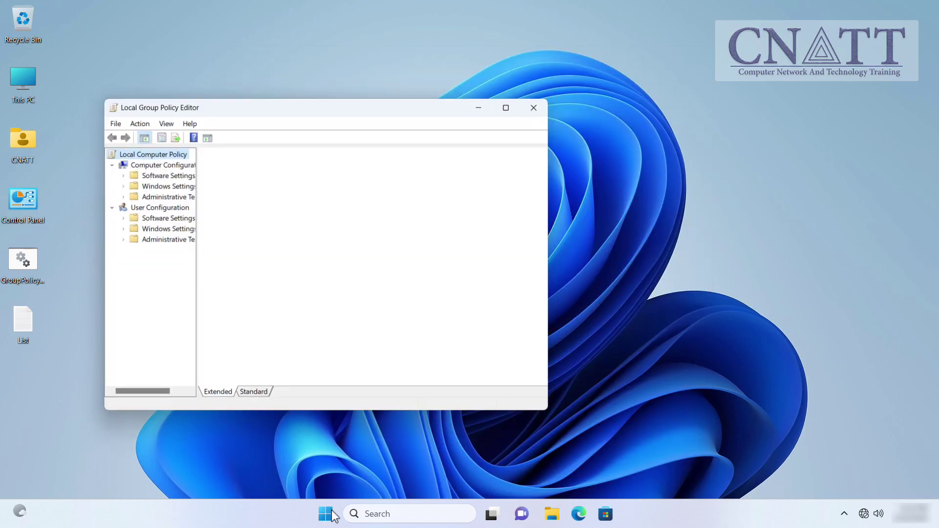
- Set User > Administrative Templates > Control Panel > 'Prohibit access to Control Panel and PC settings' to Enabled and apply
{"action": "left_click_drag", "start_coordinate": [195, 353], "coordinate": [240, 351]}
{"action": "left_click", "coordinate": [178, 240]}
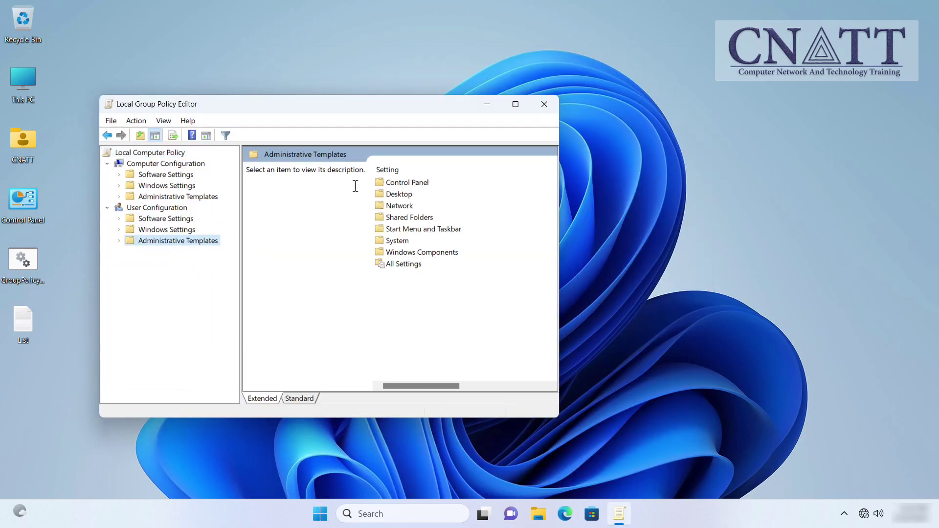
{"action": "double_click", "coordinate": [390, 184]}
{"action": "left_click", "coordinate": [447, 277]}
{"action": "right_click", "coordinate": [445, 277]}
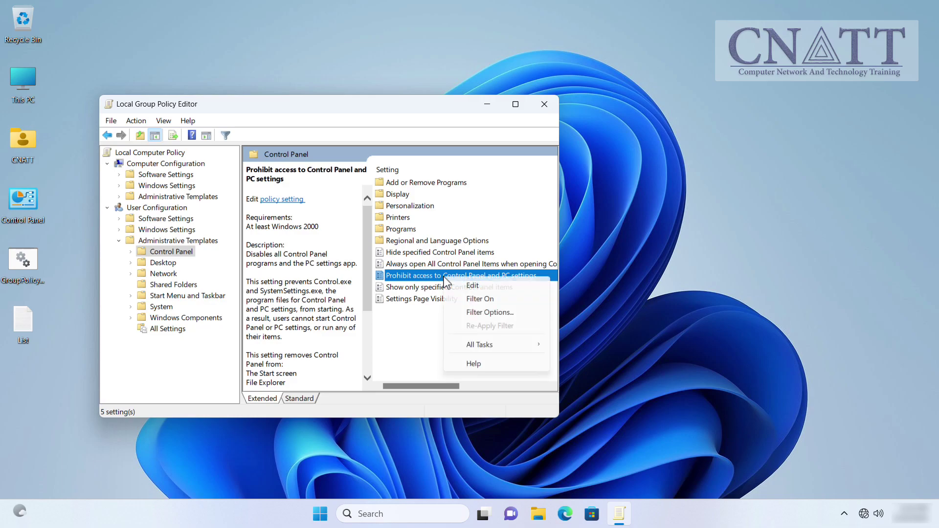
{"action": "left_click", "coordinate": [461, 289]}
{"action": "left_click", "coordinate": [109, 173]}
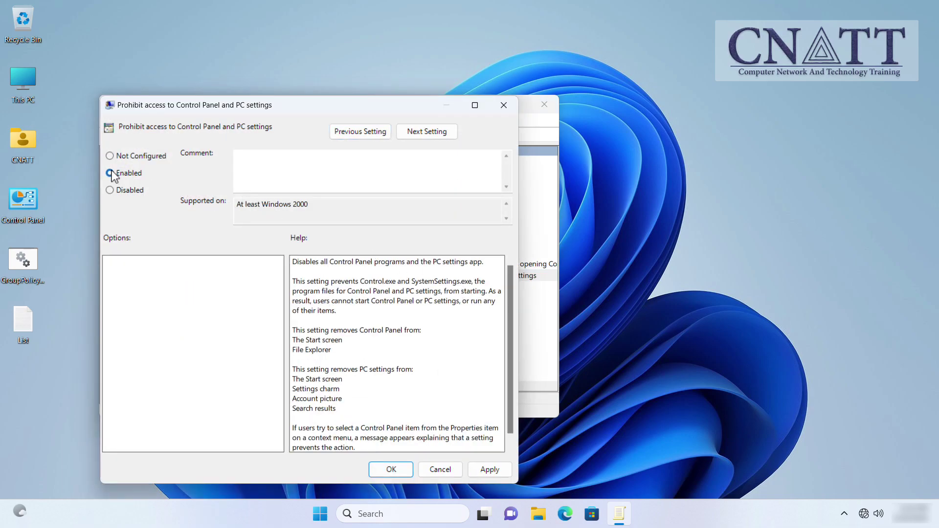
{"action": "left_click", "coordinate": [490, 470]}
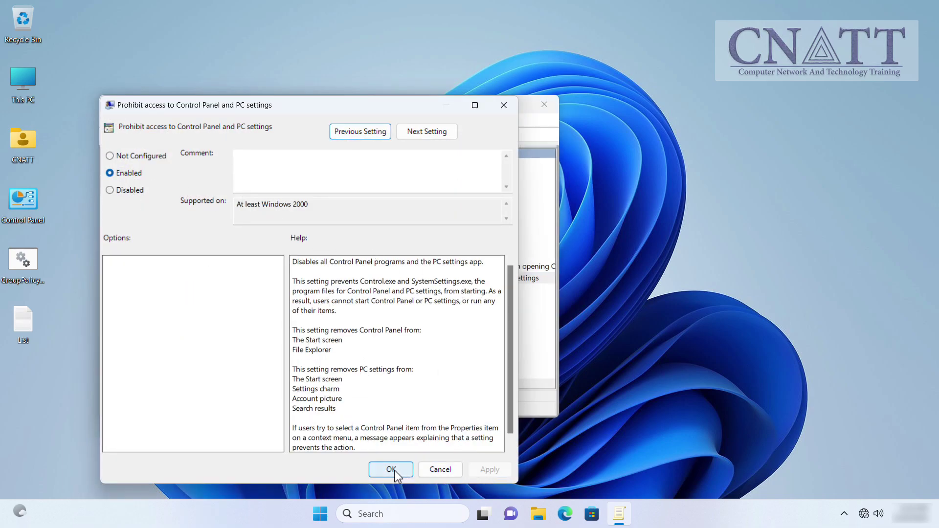
- Confirm the policy dialog and run gpupdate /force in an administrator Command Prompt
{"action": "left_click", "coordinate": [391, 470]}
{"action": "left_click", "coordinate": [323, 516]}
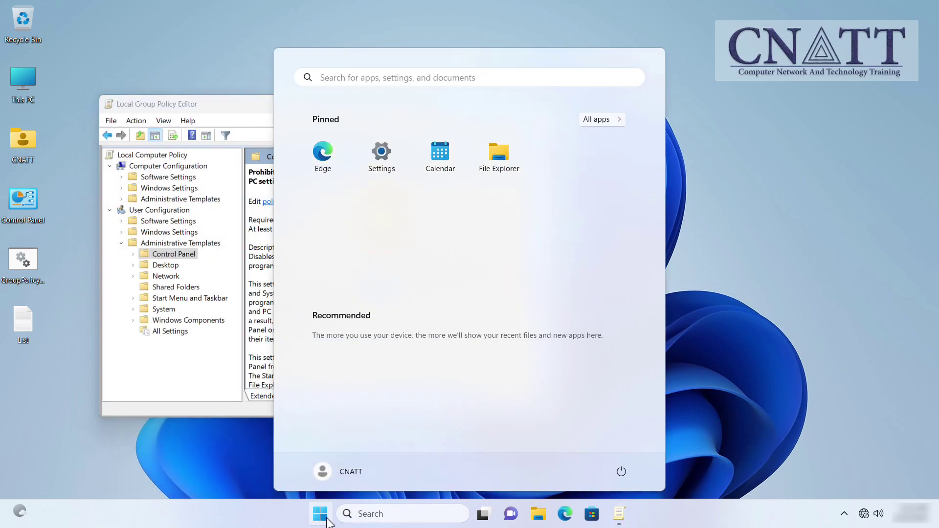
{"action": "type", "text": "cmd"}
{"action": "left_click", "coordinate": [532, 286]}
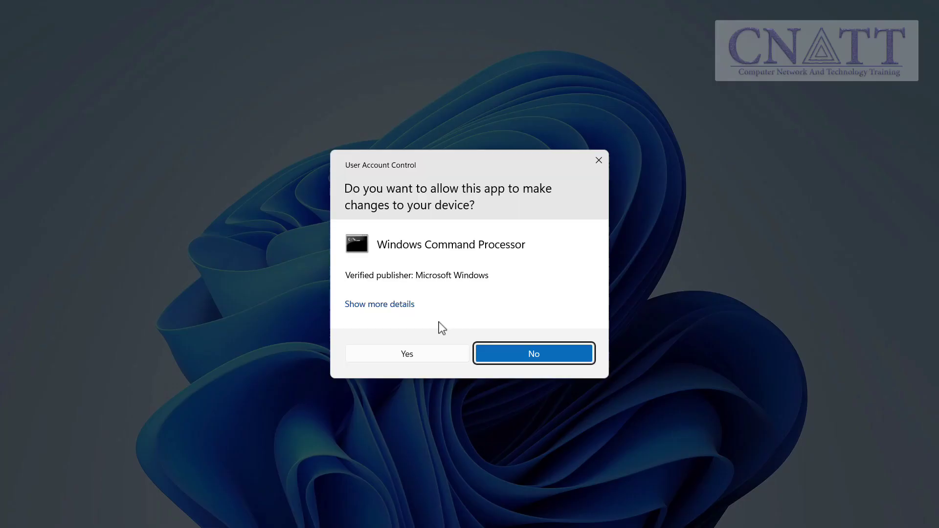
{"action": "left_click", "coordinate": [407, 356]}
{"action": "type", "text": "gp"}
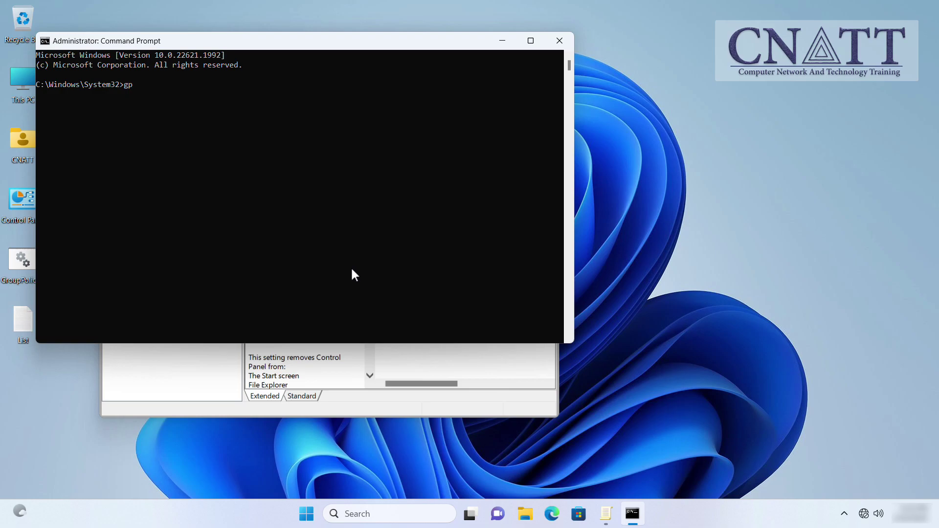
{"action": "type", "text": "update /force"}
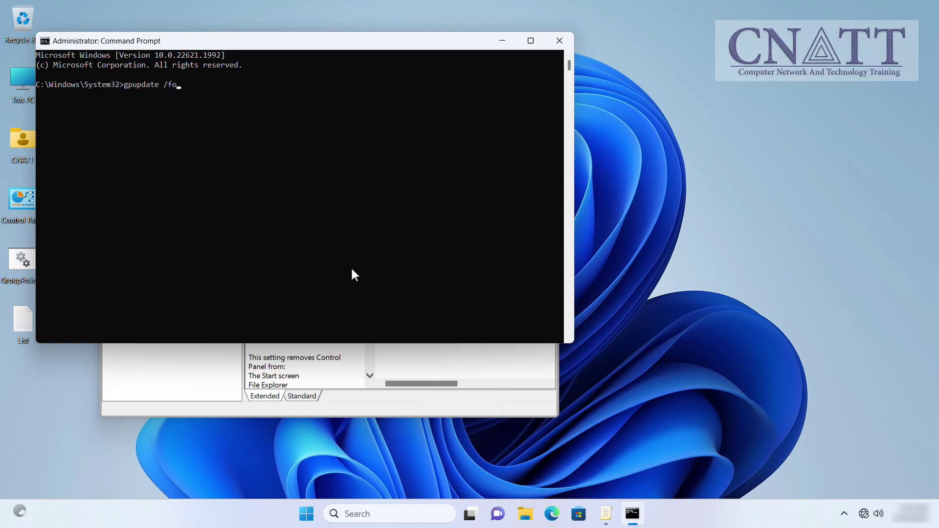
{"action": "key", "text": "Return"}
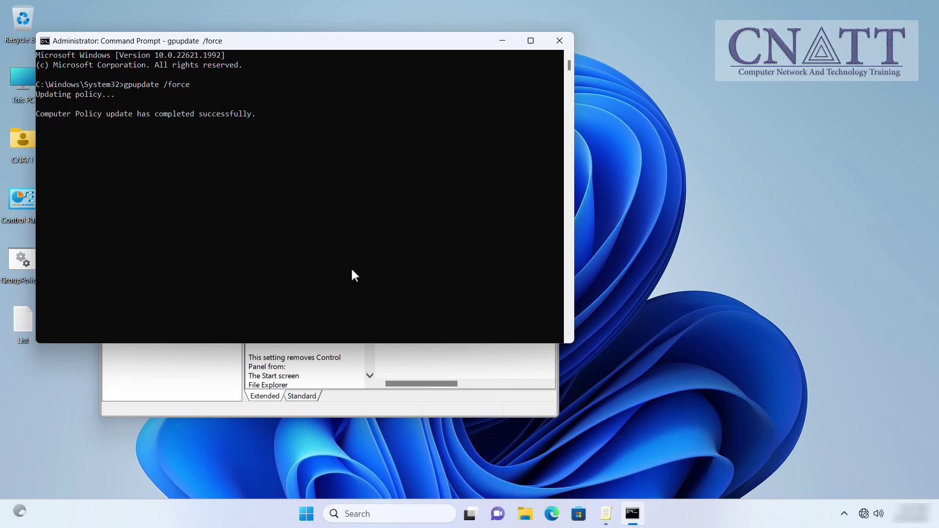
- Close the Command Prompt and try opening Control Panel from the desktop to test the restriction
{"action": "left_click", "coordinate": [560, 41]}
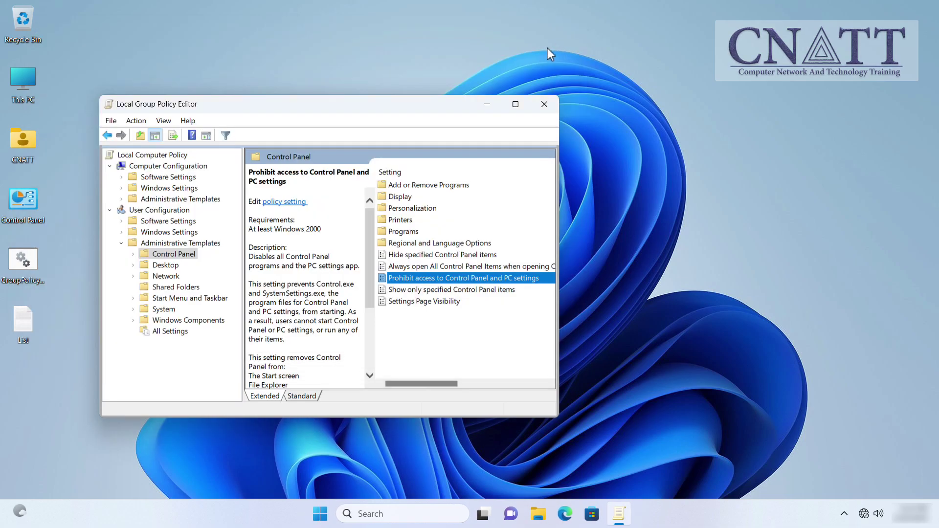
{"action": "double_click", "coordinate": [31, 215]}
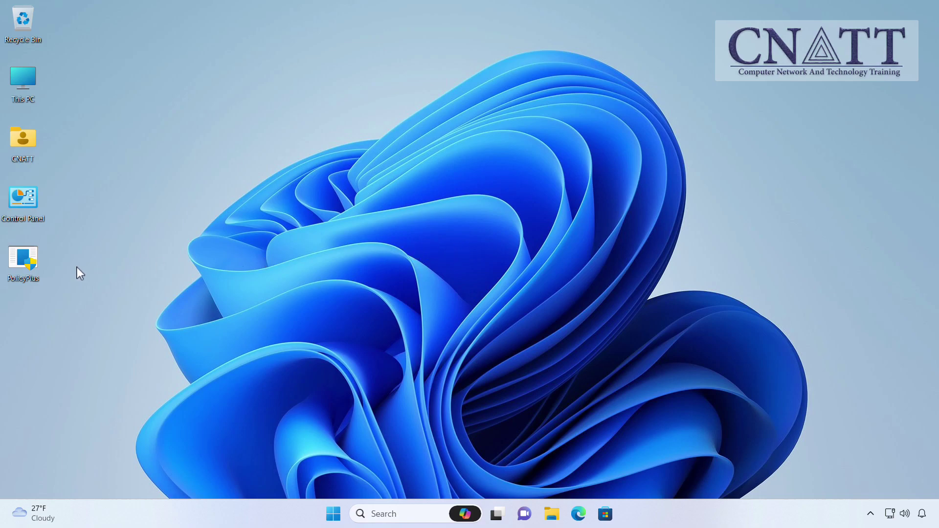
- Launch Policy Plus elevated, switch the scope to User, and select the Control Panel category
{"action": "double_click", "coordinate": [36, 263]}
{"action": "left_click", "coordinate": [377, 365]}
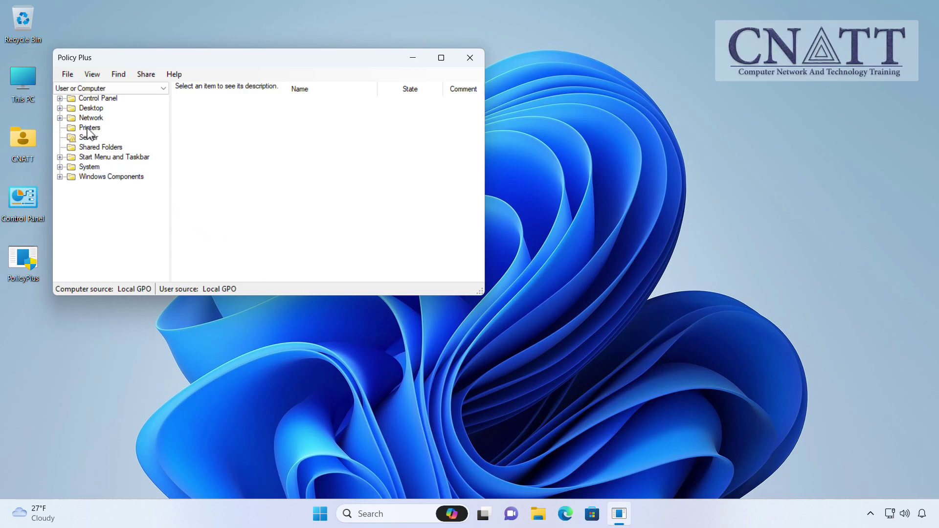
{"action": "left_click", "coordinate": [63, 90]}
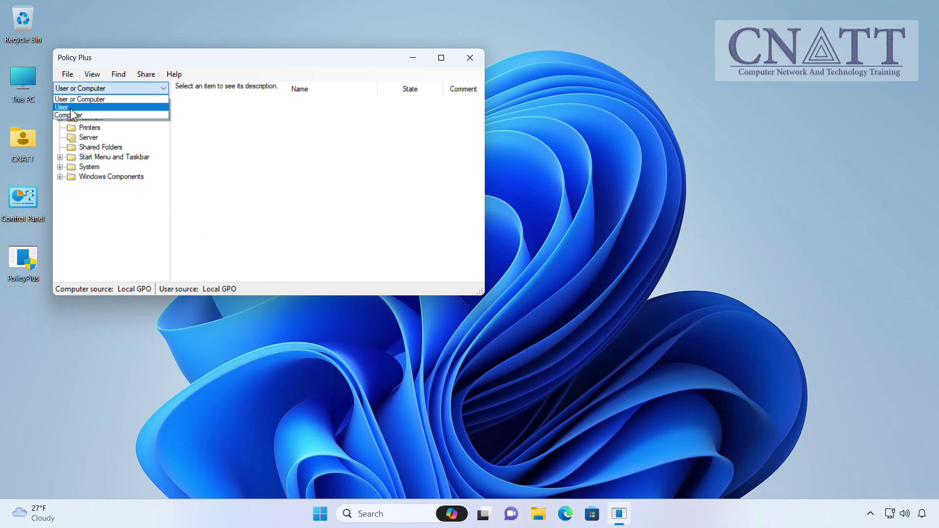
{"action": "left_click", "coordinate": [62, 106]}
{"action": "left_click", "coordinate": [88, 102]}
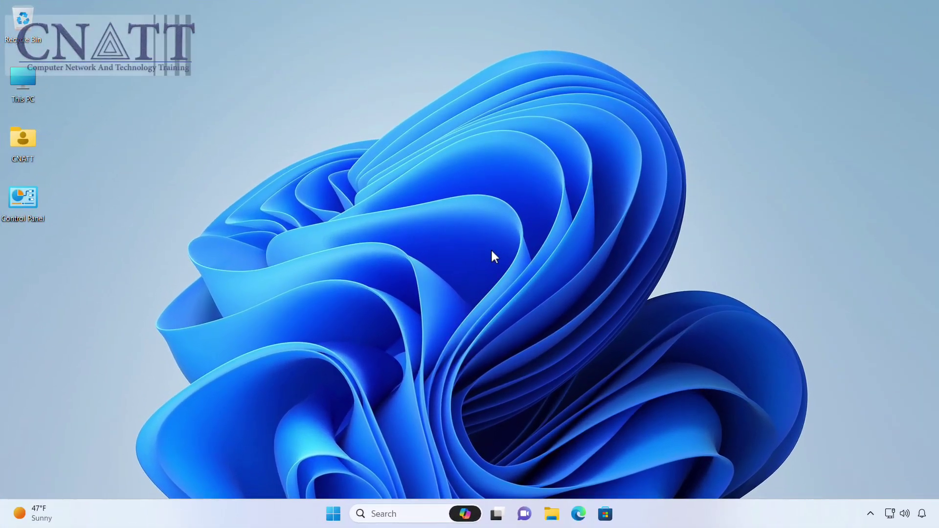
- Search the web in Edge for 'download policy plus github'
{"action": "left_click", "coordinate": [585, 516]}
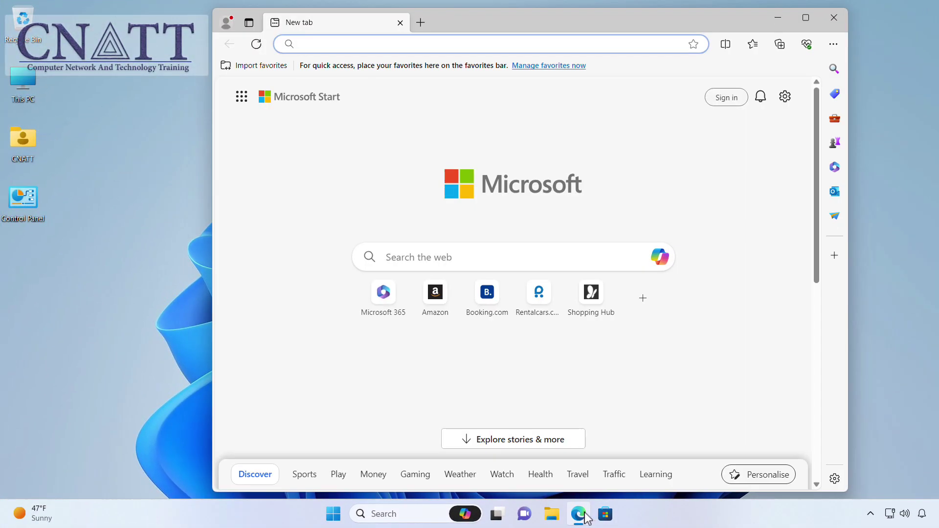
{"action": "left_click", "coordinate": [432, 249]}
{"action": "type", "text": "downl"}
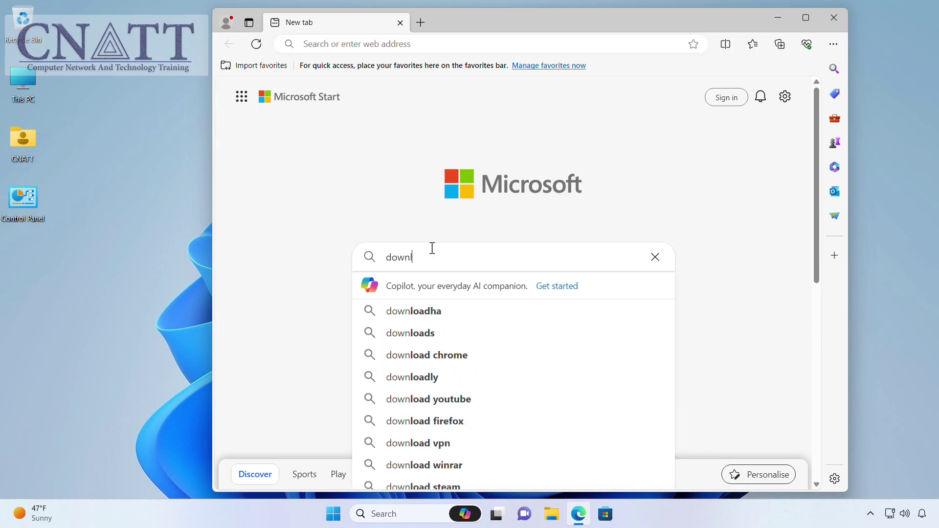
{"action": "type", "text": "oad policy pl"}
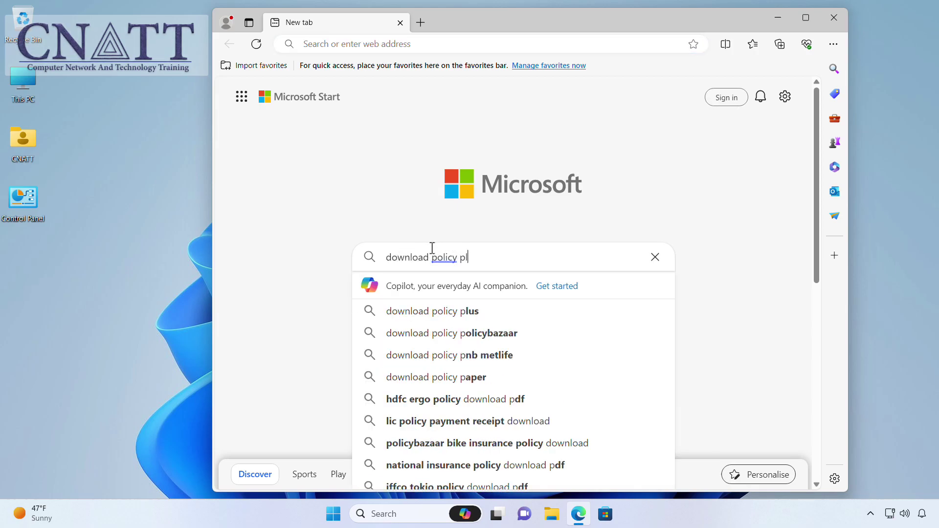
{"action": "type", "text": "us github"}
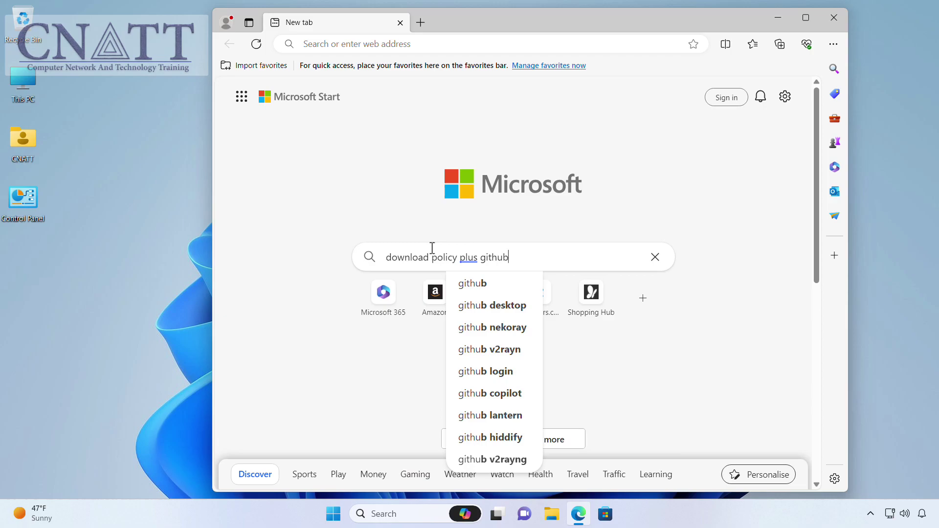
{"action": "key", "text": "Return"}
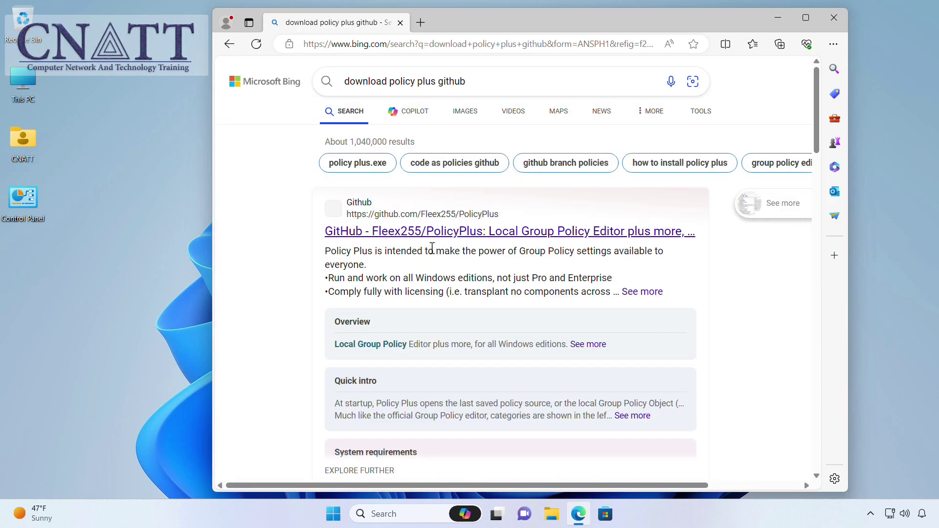
- Download PolicyPlus.exe from the GitHub project's releases and show it in the Downloads folder
{"action": "left_click", "coordinate": [455, 233]}
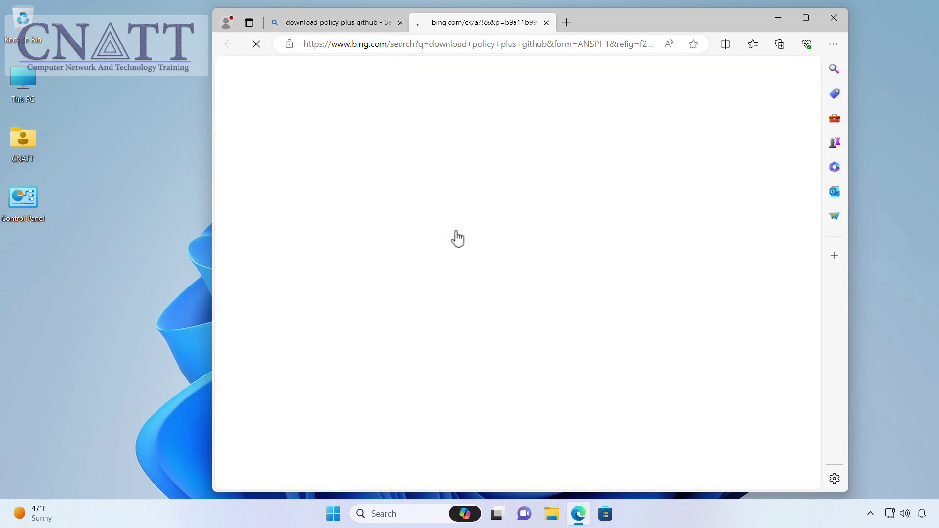
{"action": "scroll", "coordinate": [705, 326], "scroll_direction": "down", "scroll_amount": 3}
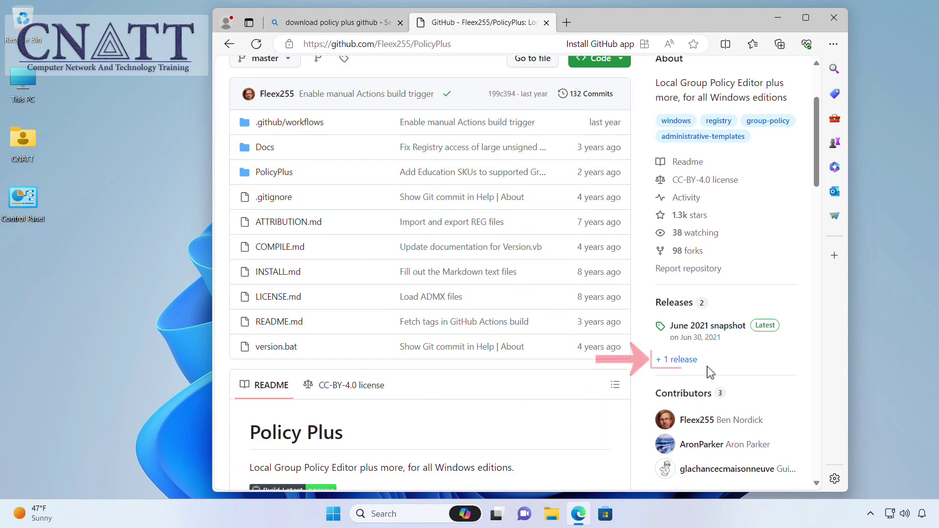
{"action": "left_click", "coordinate": [687, 364]}
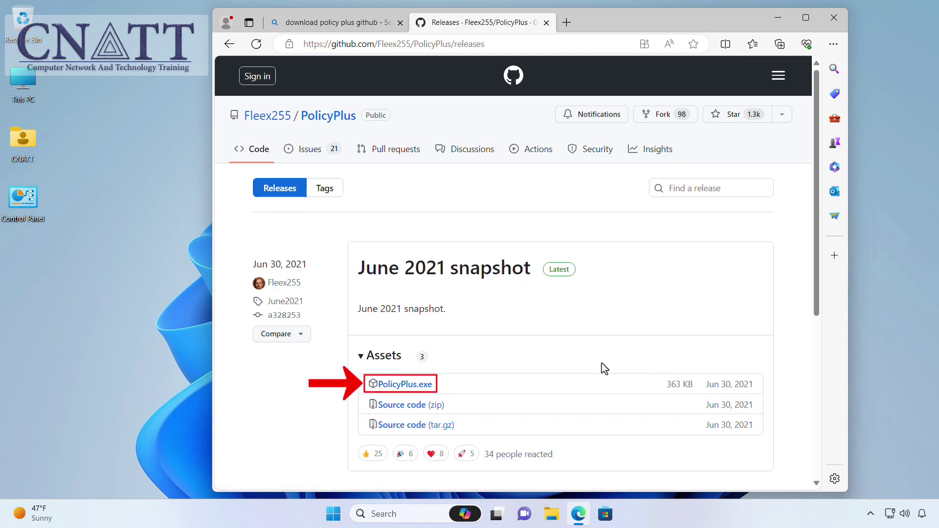
{"action": "left_click", "coordinate": [424, 390]}
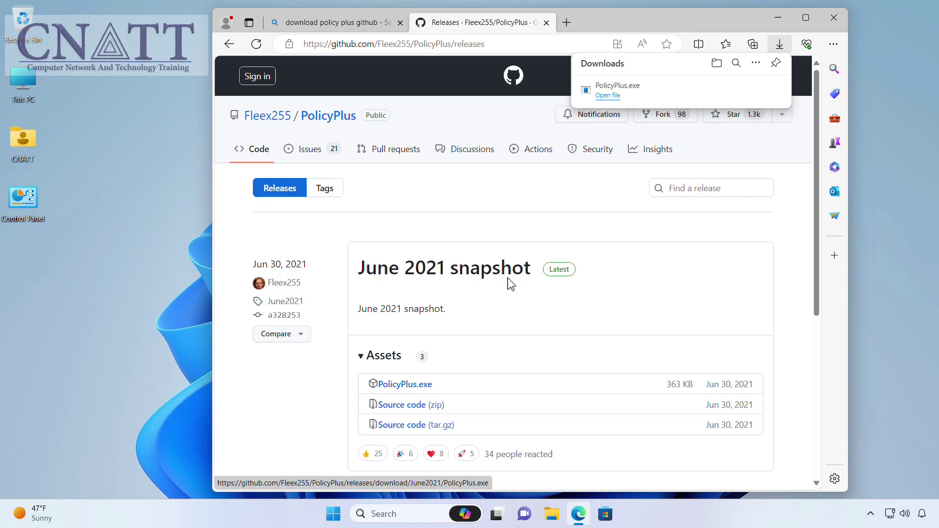
{"action": "left_click", "coordinate": [717, 65]}
- Launch PolicyPlus from Downloads and approve it on the User Account Control prompt
{"action": "double_click", "coordinate": [275, 203]}
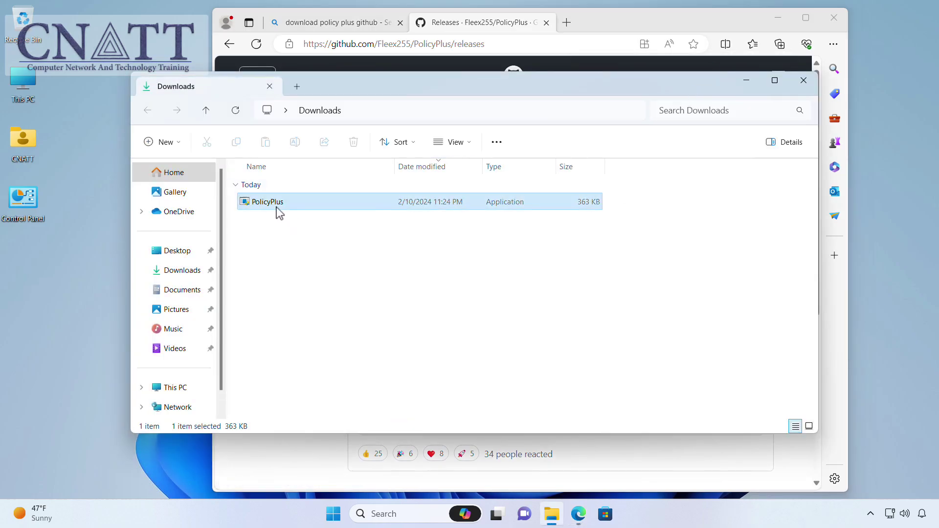
{"action": "left_click", "coordinate": [373, 372]}
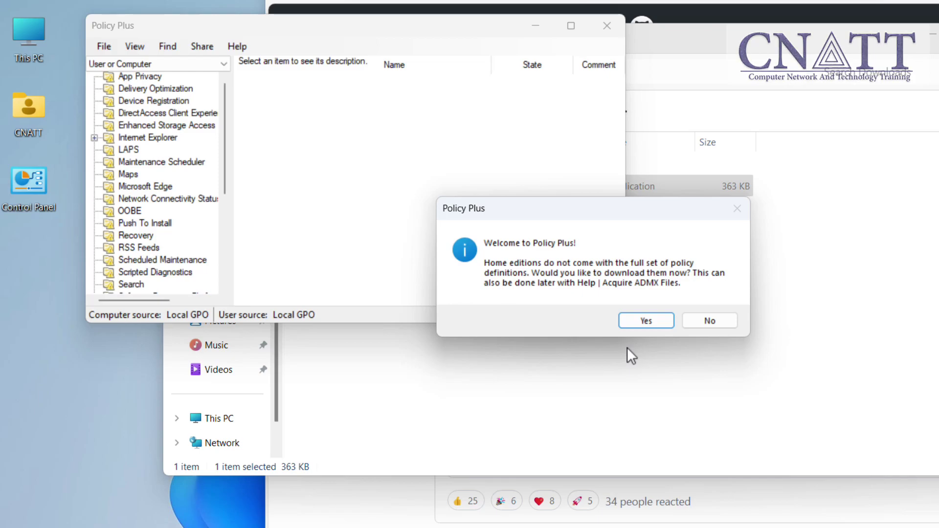
- Decline the welcome prompt, then download ADMX files via Help > Acquire ADMX Files and load them
{"action": "left_click", "coordinate": [723, 319]}
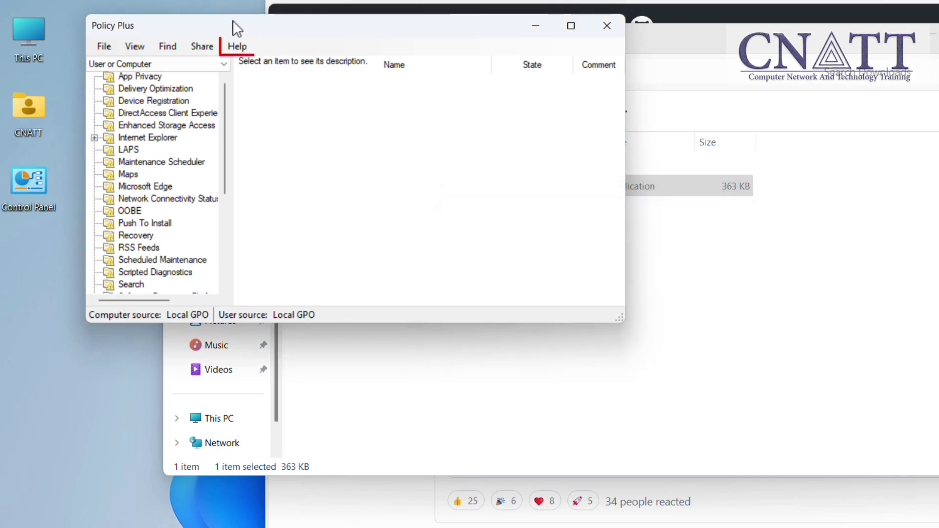
{"action": "left_click", "coordinate": [237, 46]}
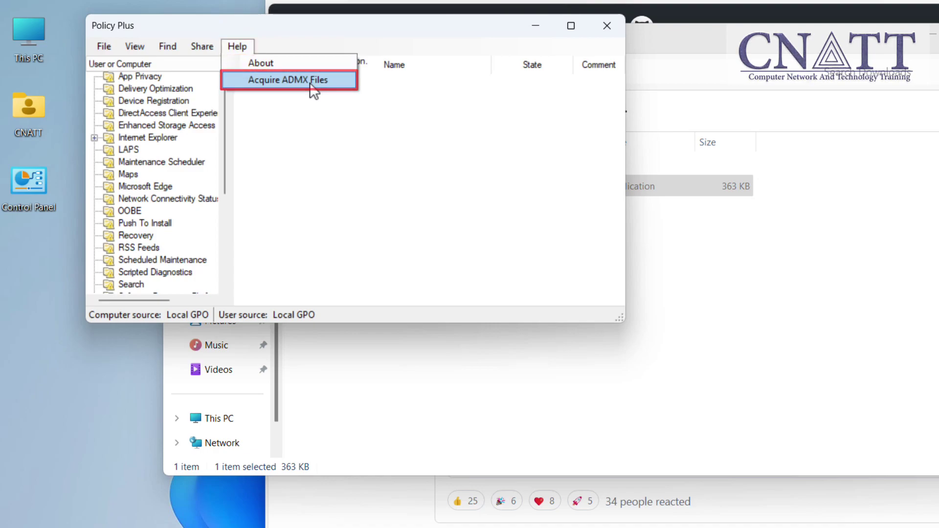
{"action": "left_click", "coordinate": [310, 82]}
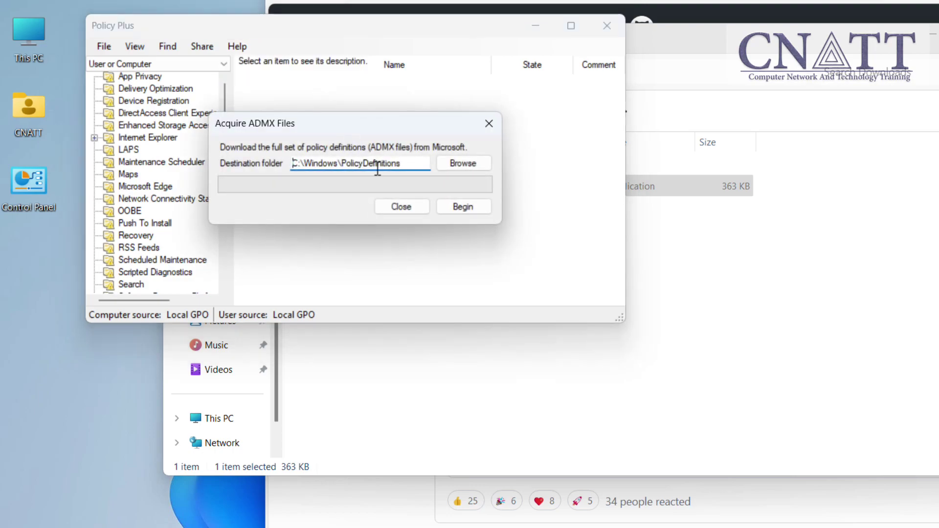
{"action": "left_click", "coordinate": [446, 213]}
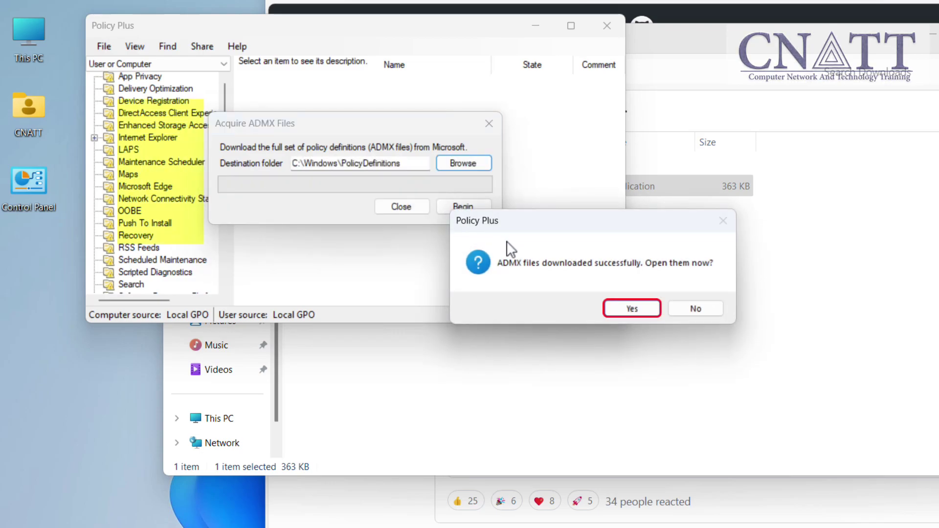
{"action": "left_click", "coordinate": [638, 313]}
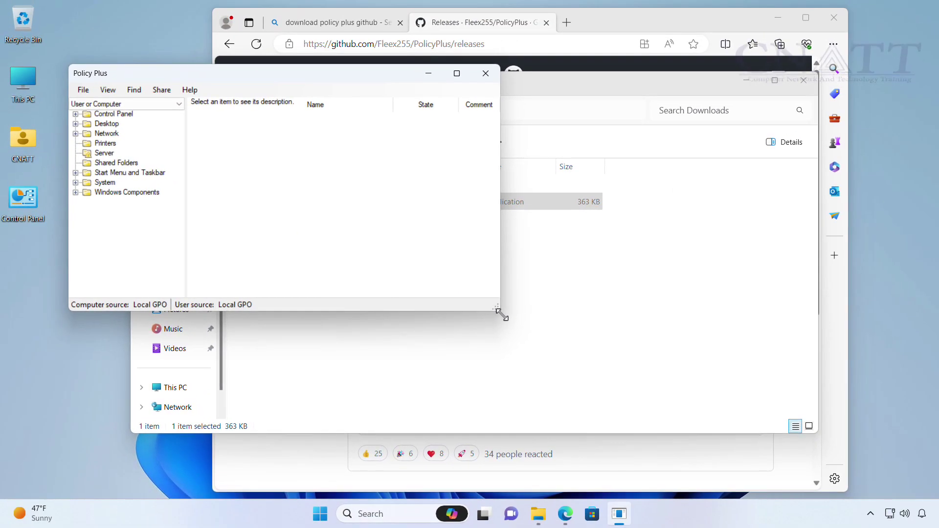
- Close Edge, enlarge and reposition Policy Plus, and show the user Control Panel policies
{"action": "left_click_drag", "start_coordinate": [526, 307], "coordinate": [807, 445]}
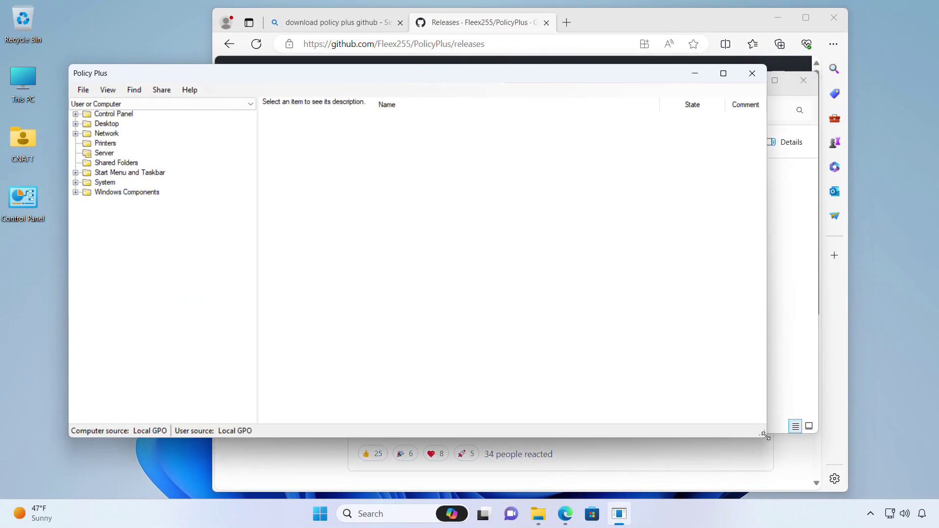
{"action": "left_click", "coordinate": [849, 73]}
{"action": "left_click_drag", "start_coordinate": [563, 80], "coordinate": [642, 109]}
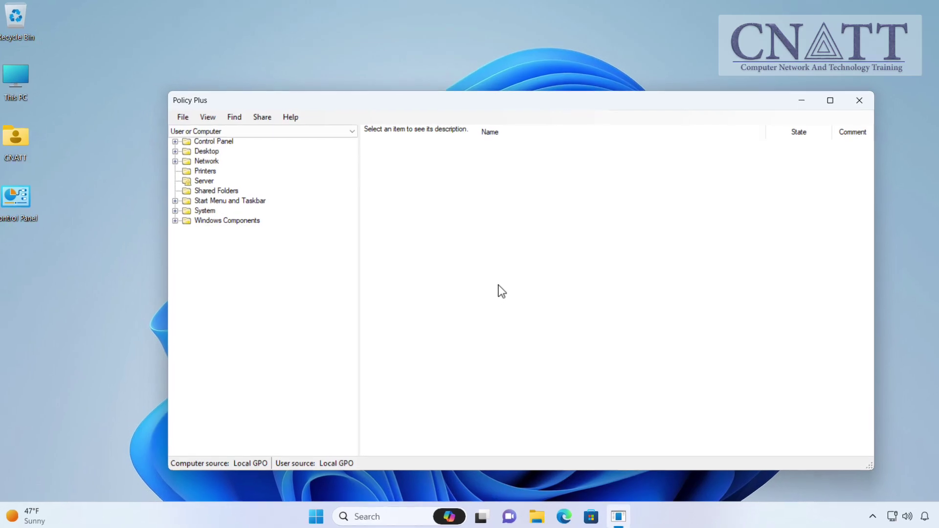
{"action": "left_click", "coordinate": [337, 130]}
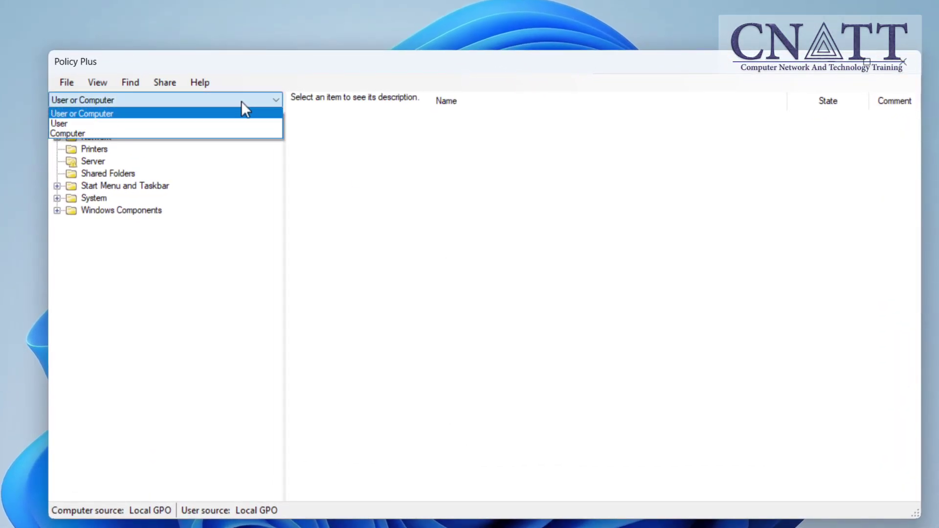
{"action": "left_click", "coordinate": [222, 122]}
{"action": "left_click", "coordinate": [121, 113]}
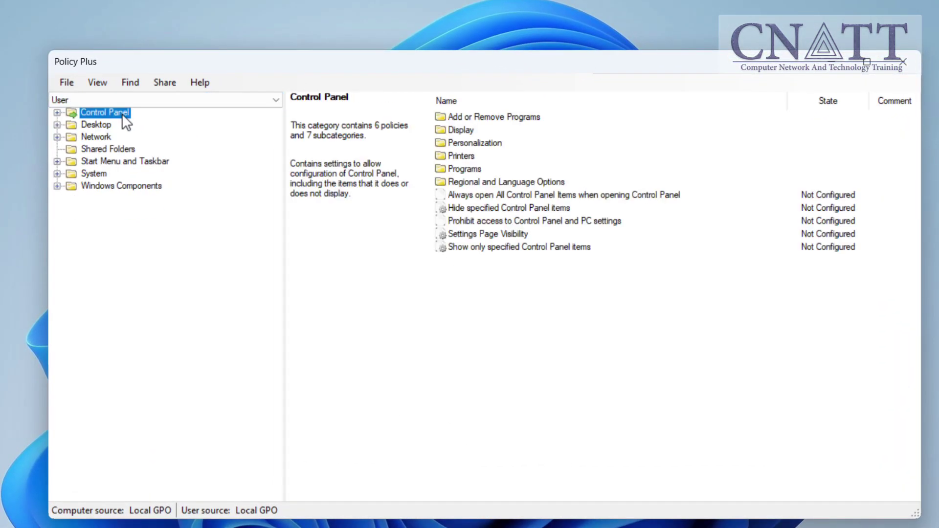
- Set 'Prohibit access to Control Panel and PC settings' to Enabled and apply it
{"action": "left_click", "coordinate": [507, 223]}
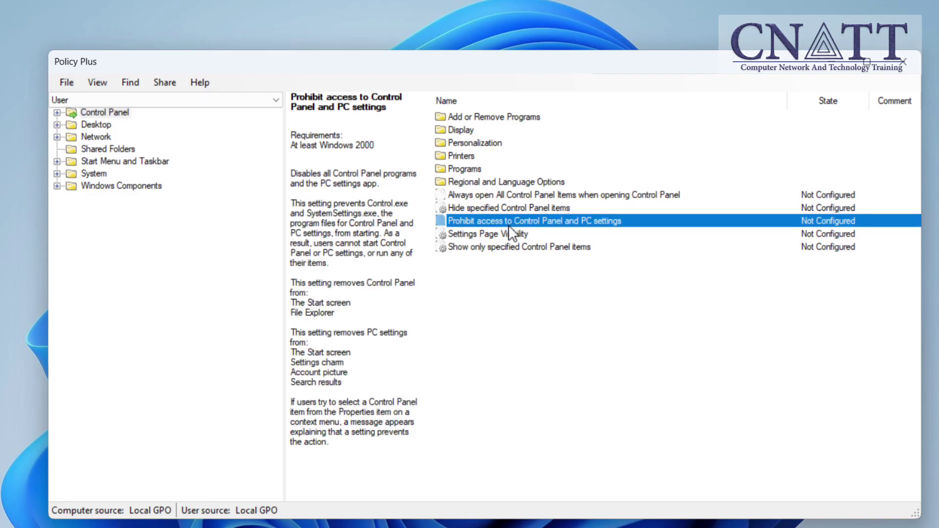
{"action": "right_click", "coordinate": [509, 225]}
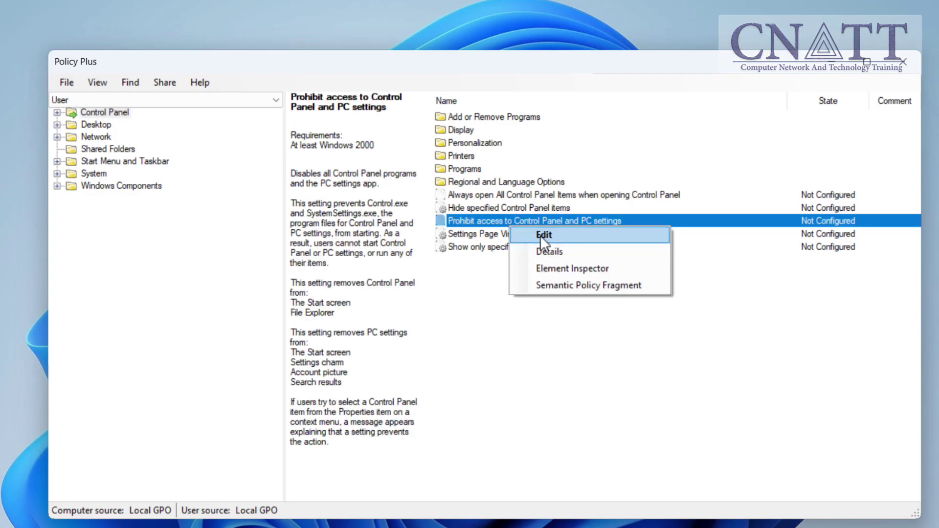
{"action": "left_click", "coordinate": [540, 236]}
{"action": "left_click", "coordinate": [285, 196]}
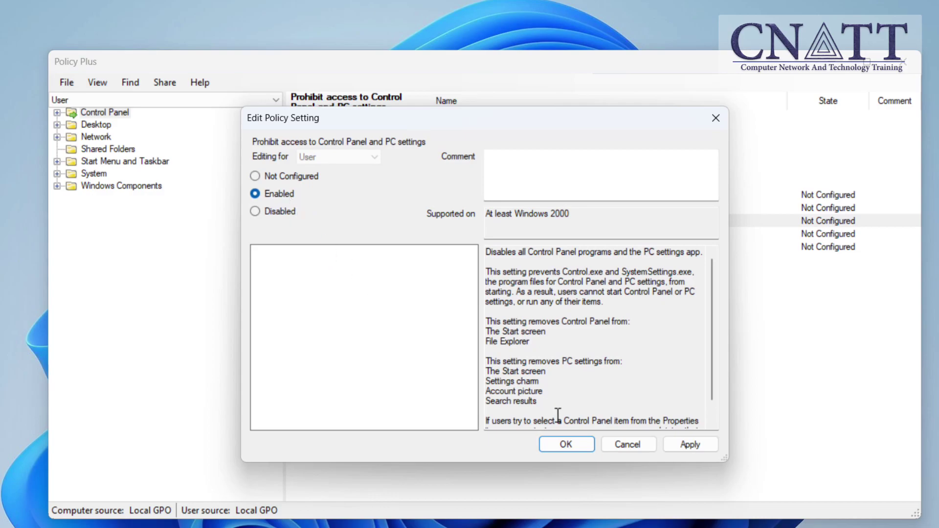
{"action": "left_click", "coordinate": [674, 442]}
{"action": "left_click", "coordinate": [562, 444]}
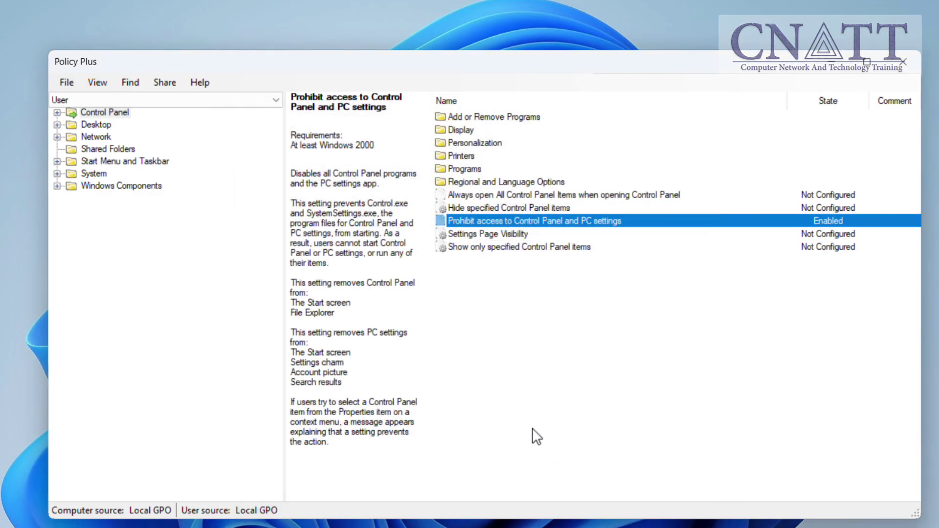
- Save the policies to disk and Registry, then test opening Control Panel from the desktop
{"action": "key", "text": "alt+f"}
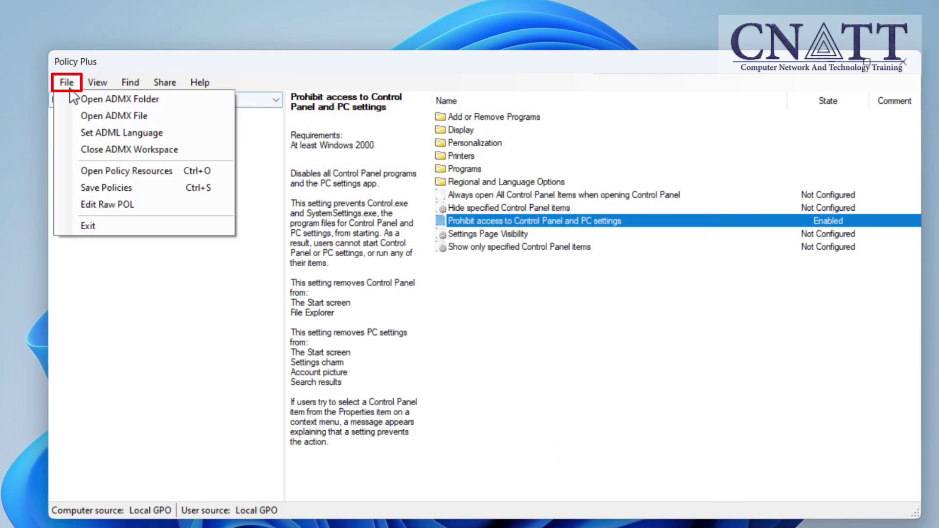
{"action": "left_click", "coordinate": [156, 189]}
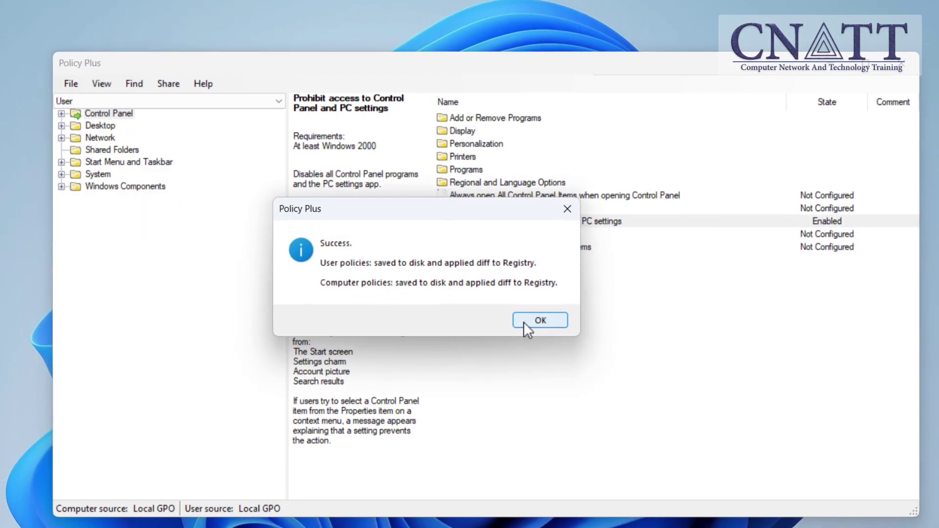
{"action": "left_click", "coordinate": [523, 322]}
{"action": "double_click", "coordinate": [1, 221]}
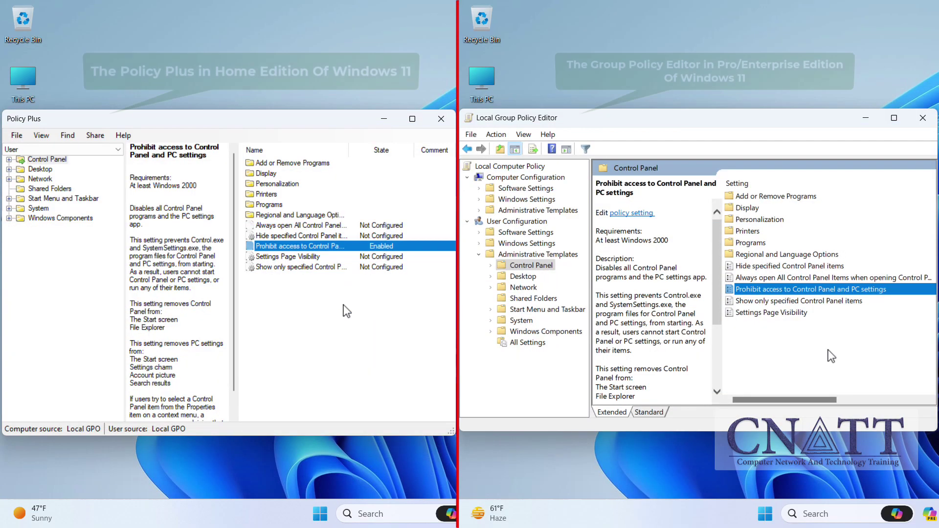
- Compare the prohibit policy's right-click menu in Policy Plus and Local Group Policy Editor
{"action": "right_click", "coordinate": [343, 247]}
{"action": "right_click", "coordinate": [845, 292]}
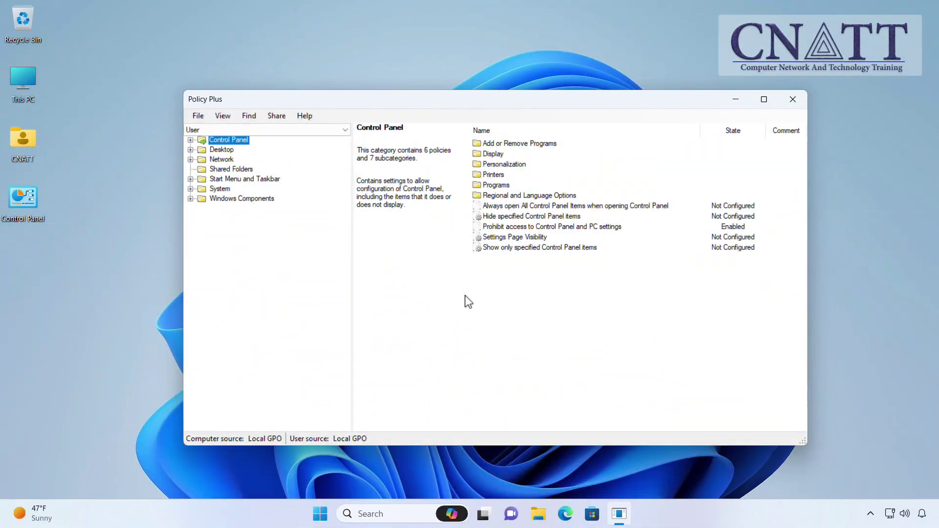
- Browse Desktop, Network, Start Menu and Taskbar, System, Windows Components, then start Find by Text
{"action": "left_click", "coordinate": [222, 150]}
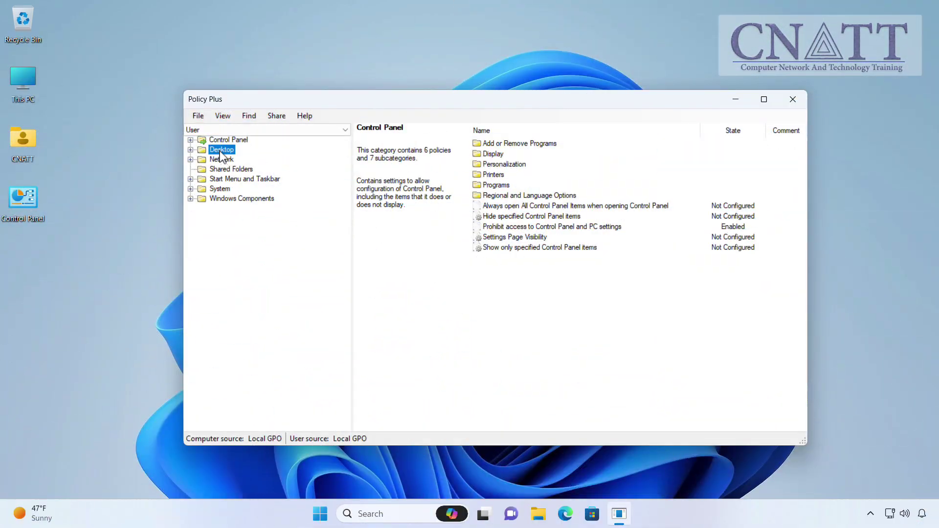
{"action": "left_click", "coordinate": [222, 160]}
{"action": "left_click", "coordinate": [229, 180]}
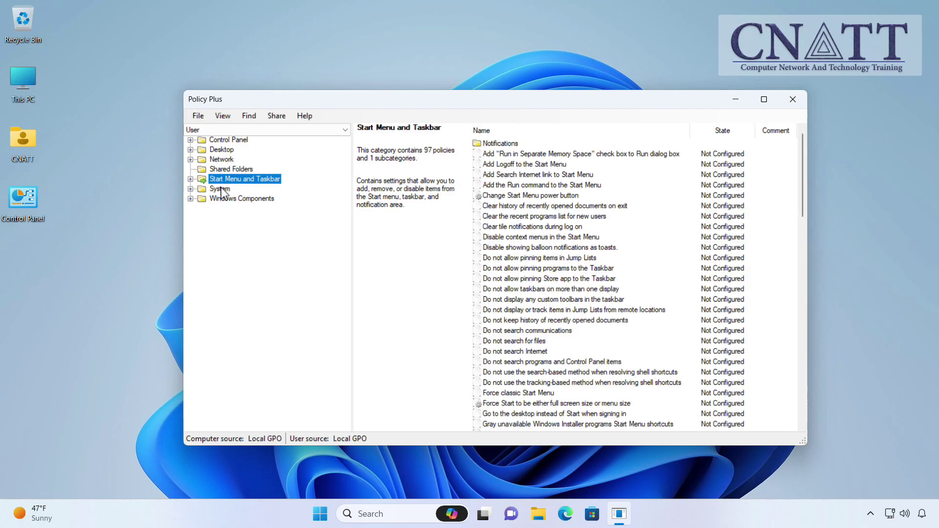
{"action": "left_click", "coordinate": [221, 189]}
{"action": "left_click", "coordinate": [221, 199]}
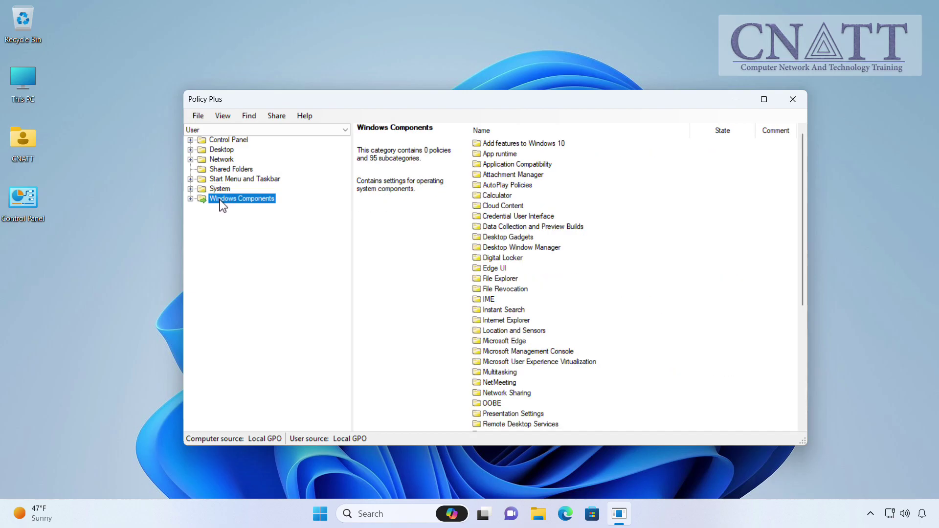
{"action": "left_click", "coordinate": [251, 117]}
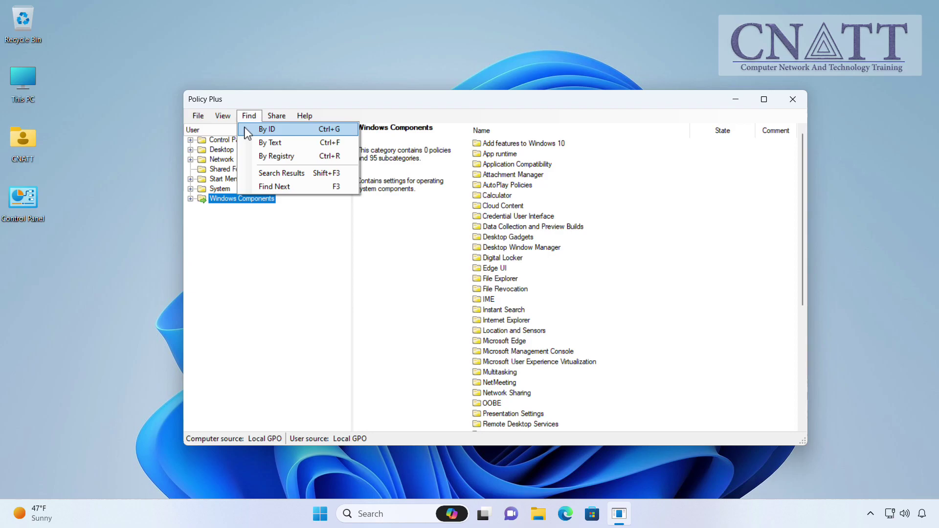
{"action": "left_click", "coordinate": [248, 142]}
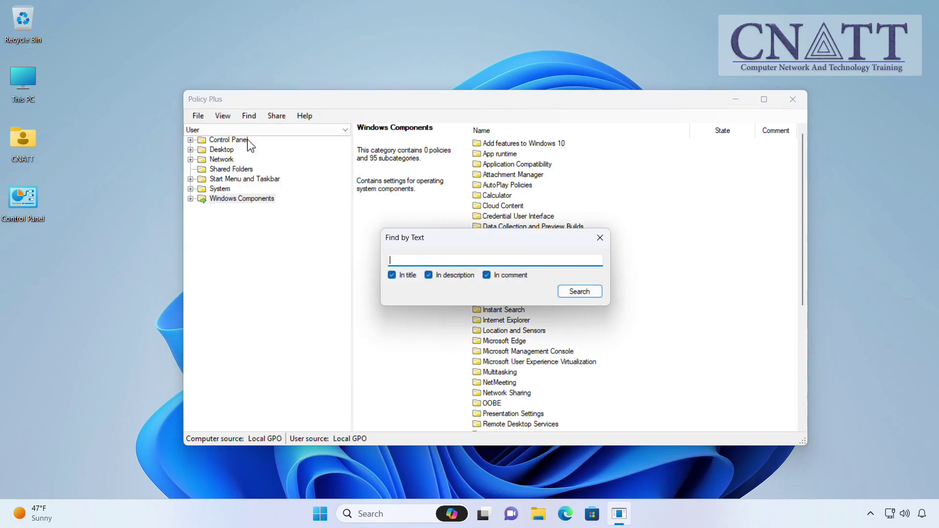